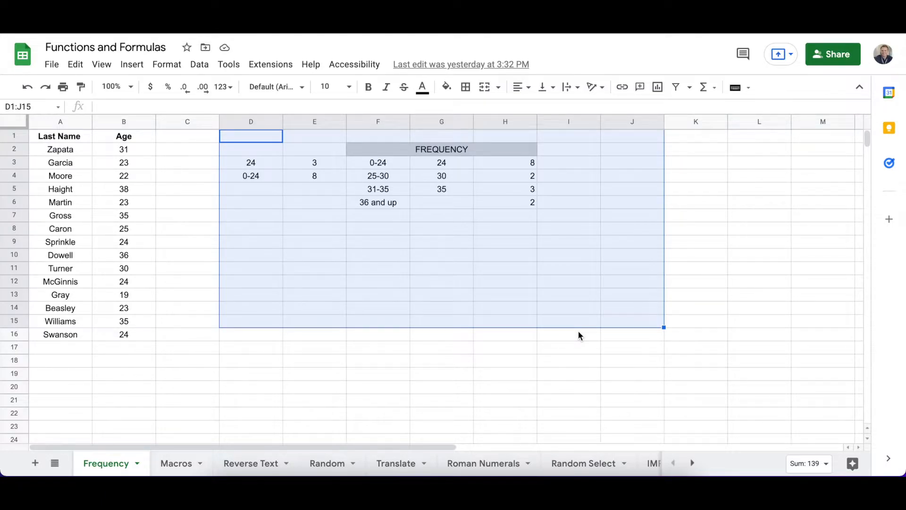
Select the Last Name and Age data on the Frequency sheet and switch to the blank untitled spreadsheet
click(241, 392)
drag(60, 149, 39, 132)
click(130, 360)
key(ctrl+c)
click(41, 138)
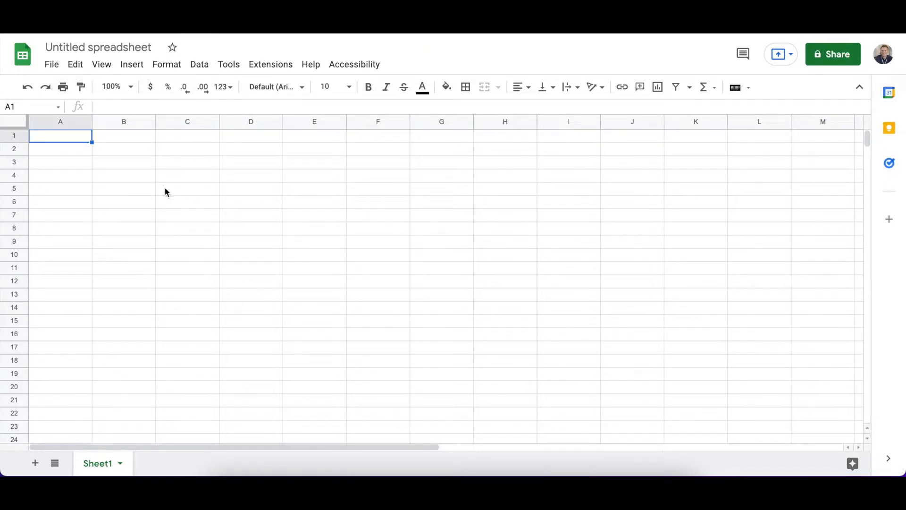
Enter the headers Name in A1 and Age in B1 of the untitled spreadsheet
text(Name)
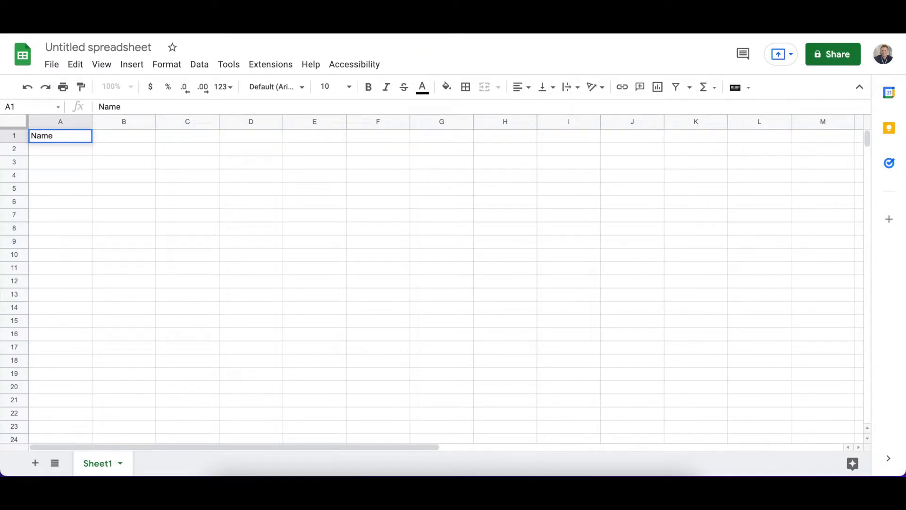
key(Tab)
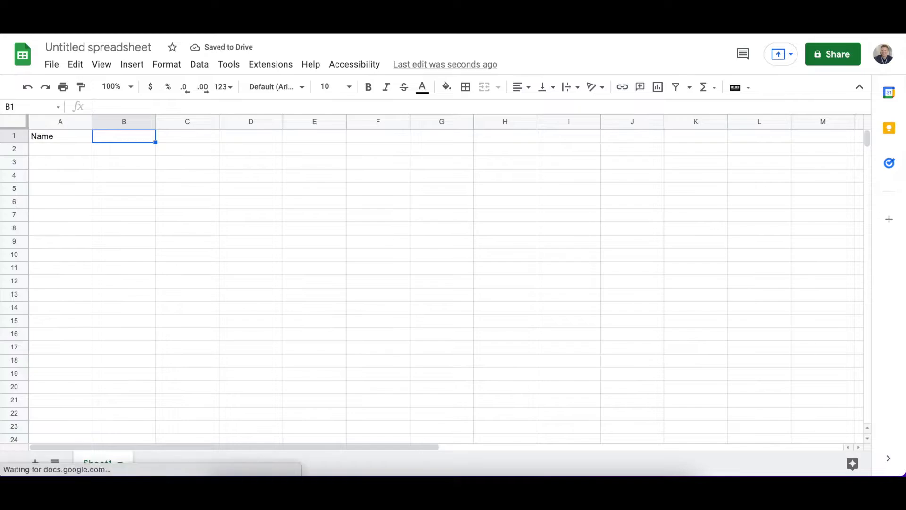
text(Age)
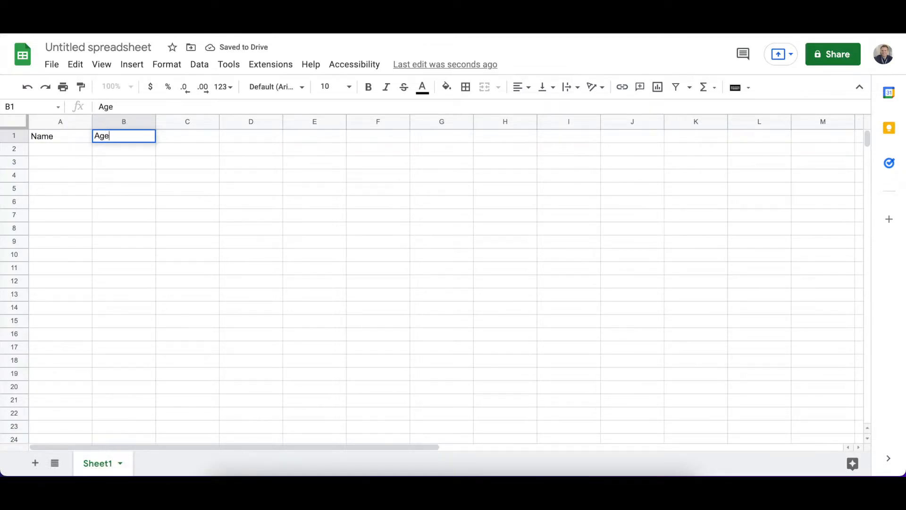
key(Tab)
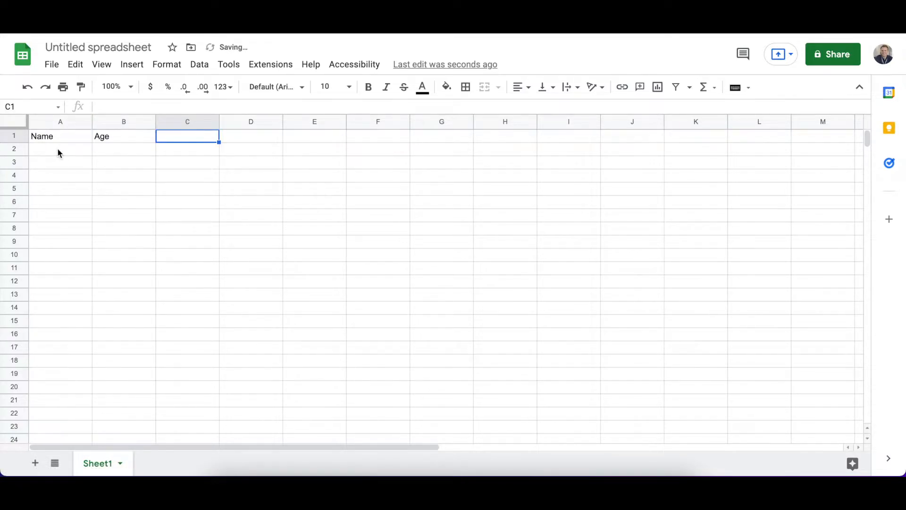
click(103, 150)
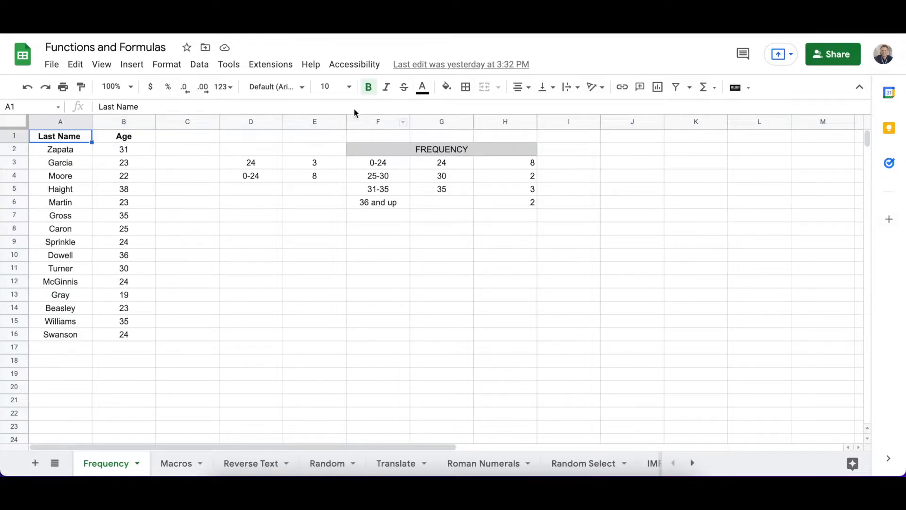
Switch to the Functions and Formulas spreadsheet and fill cell B2 of its Frequency sheet with yellow
click(133, 154)
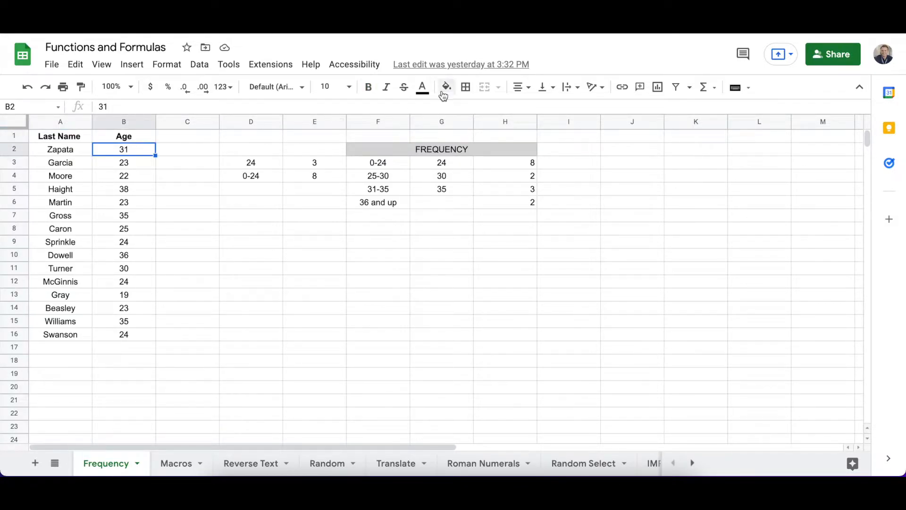
click(447, 87)
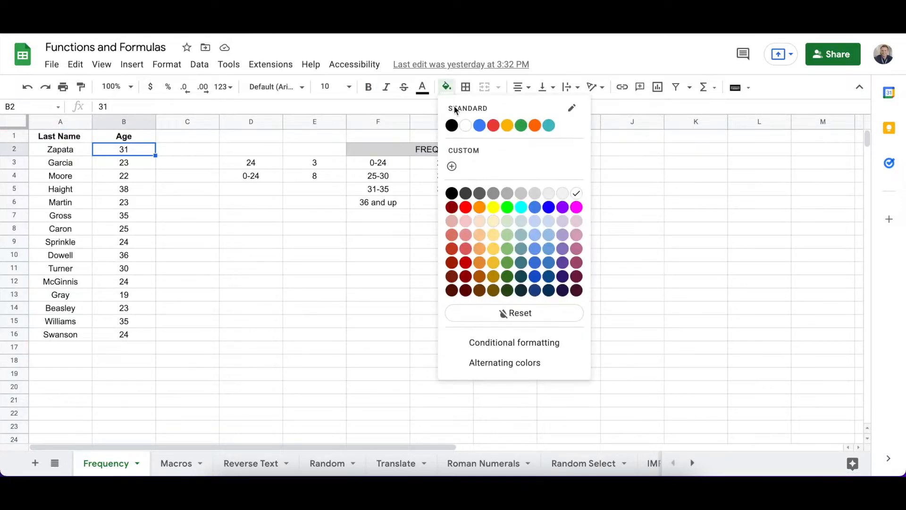
click(493, 207)
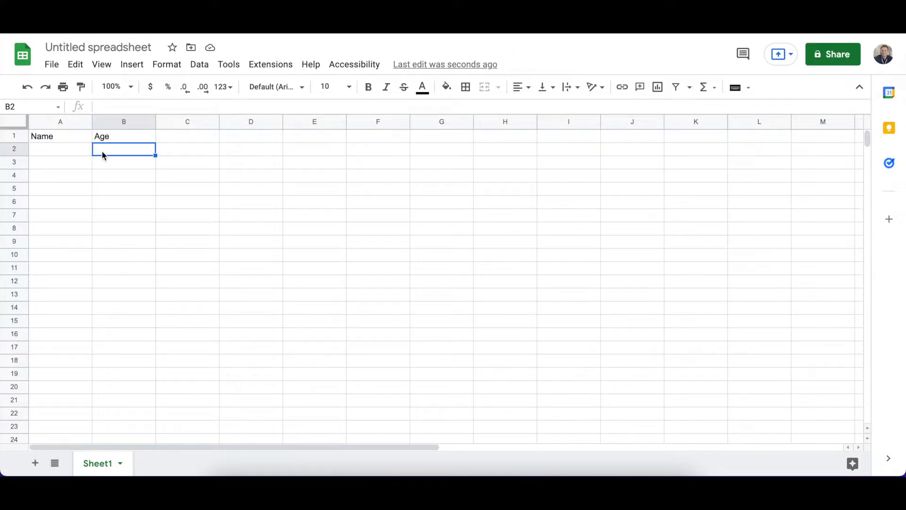
Return to the untitled spreadsheet and start an IMPORTRANGE formula in cell B2
double_click(101, 150)
text(=)
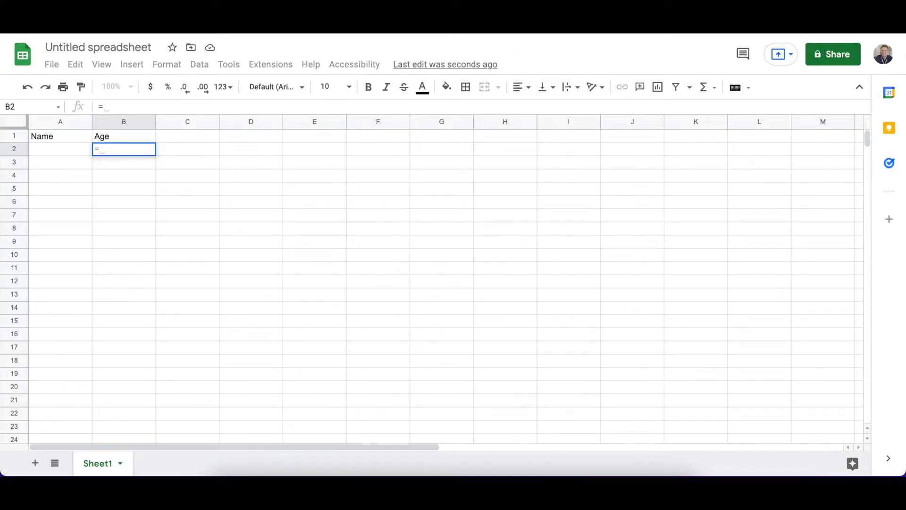
text(IMPORT)
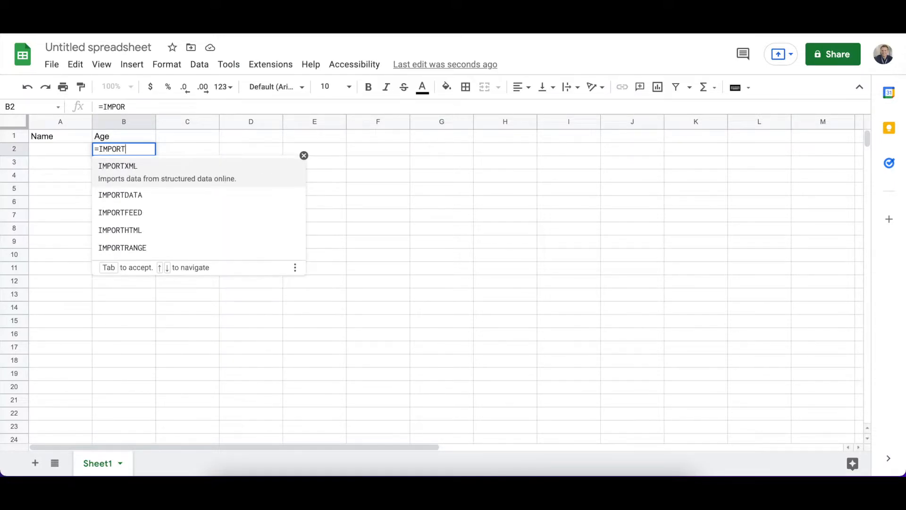
key(Down)
key(Down)
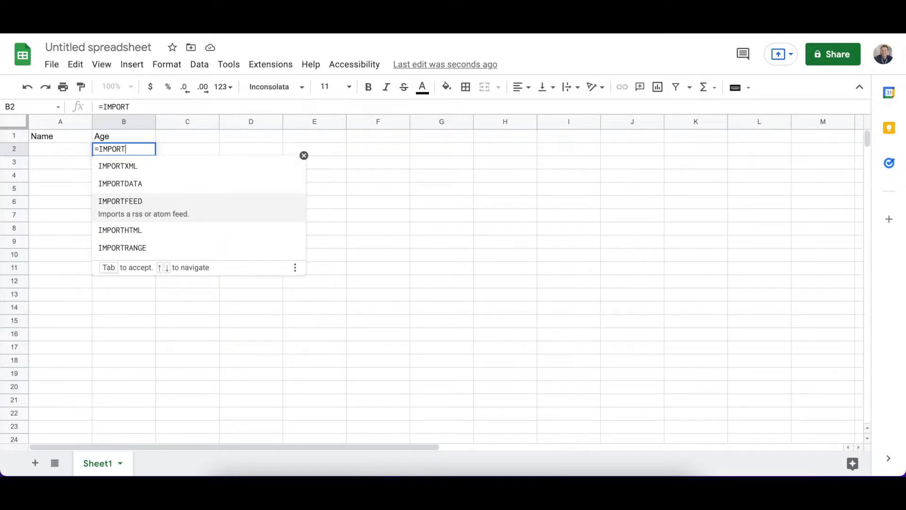
click(127, 252)
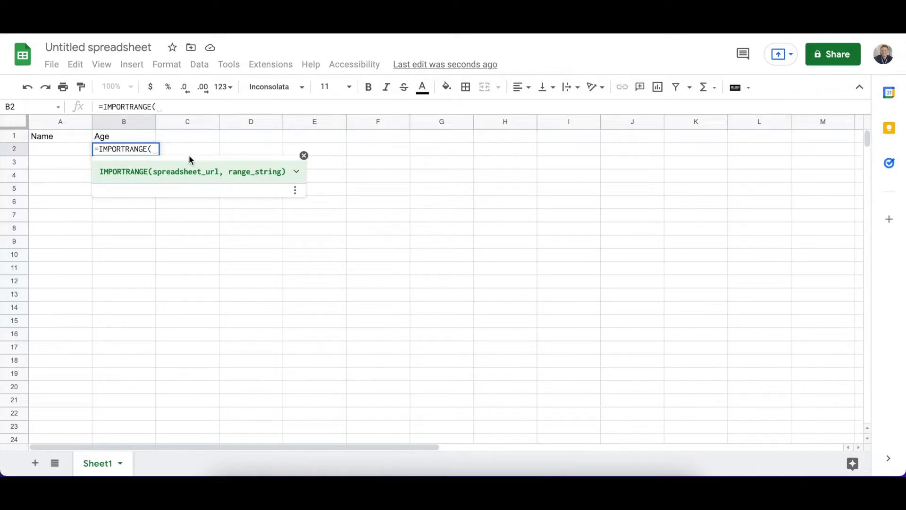
Paste the source spreadsheet's URL in quotation marks as the first IMPORTRANGE argument, removing everything after the slash that follows the spreadsheet ID
text(")
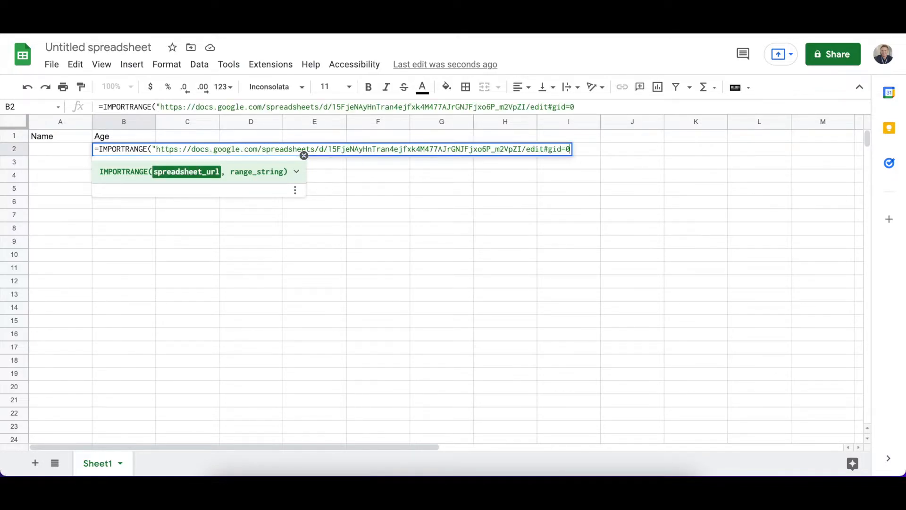
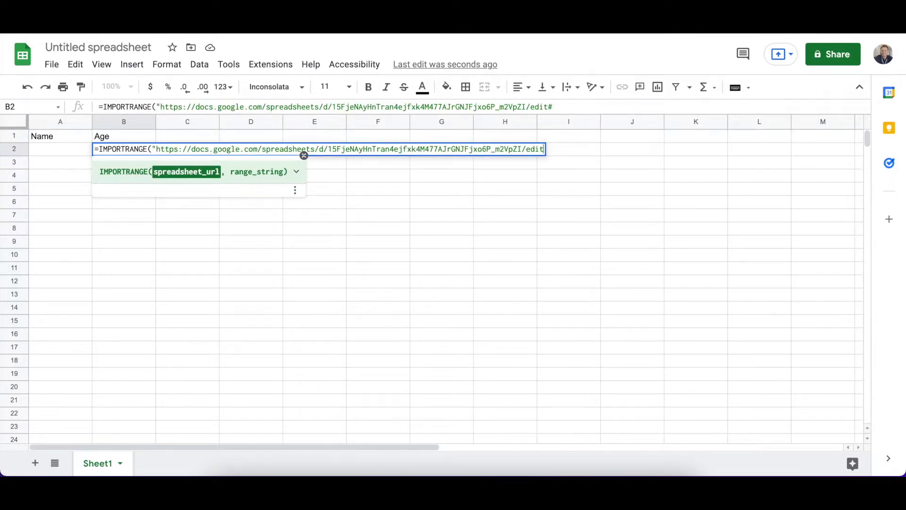
text(")
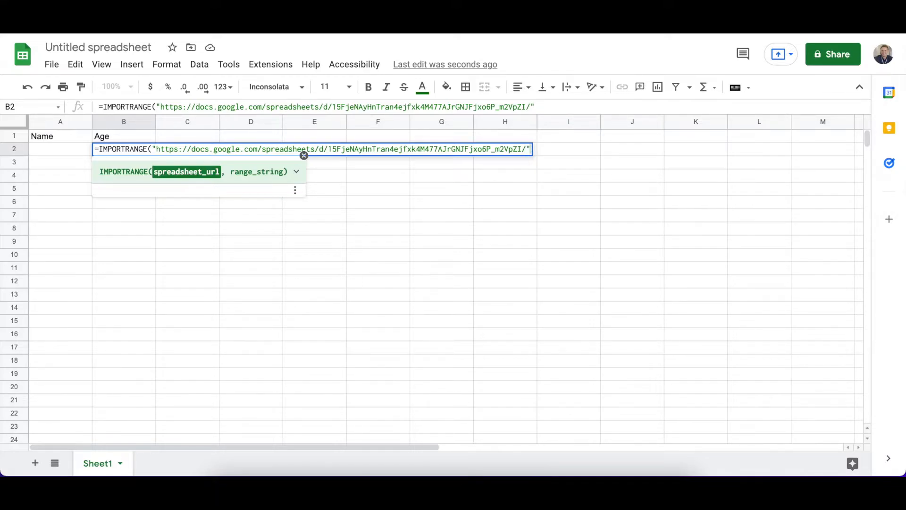
text(, )
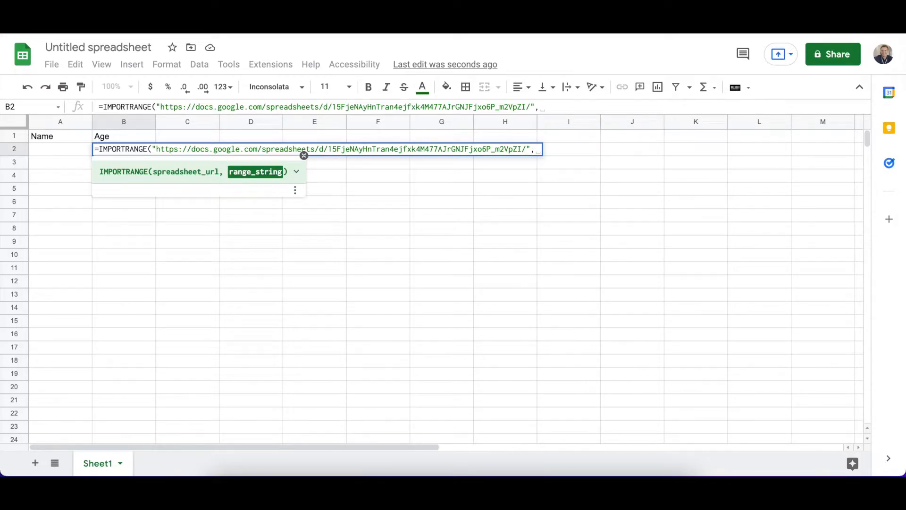
text(B2)
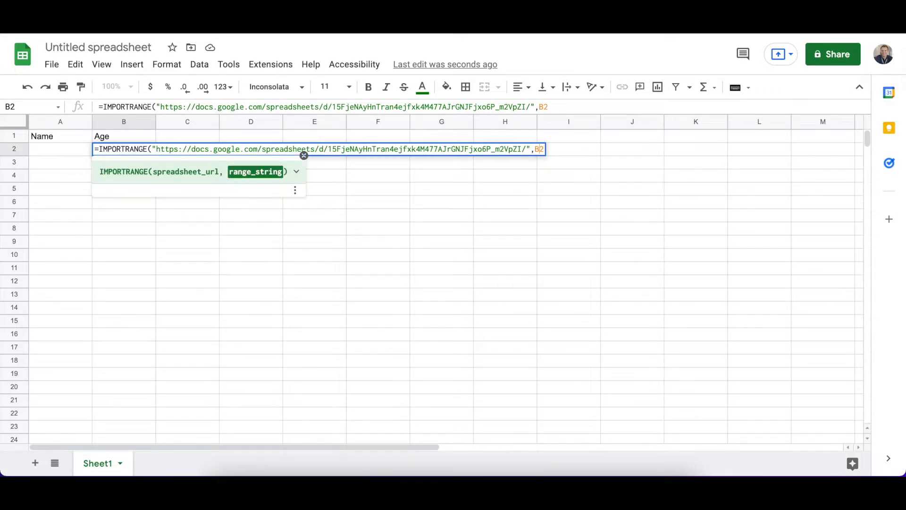
text())
Add B2 as the range argument of the IMPORTRANGE formula, close the parenthesis and commit the formula
key(Tab)
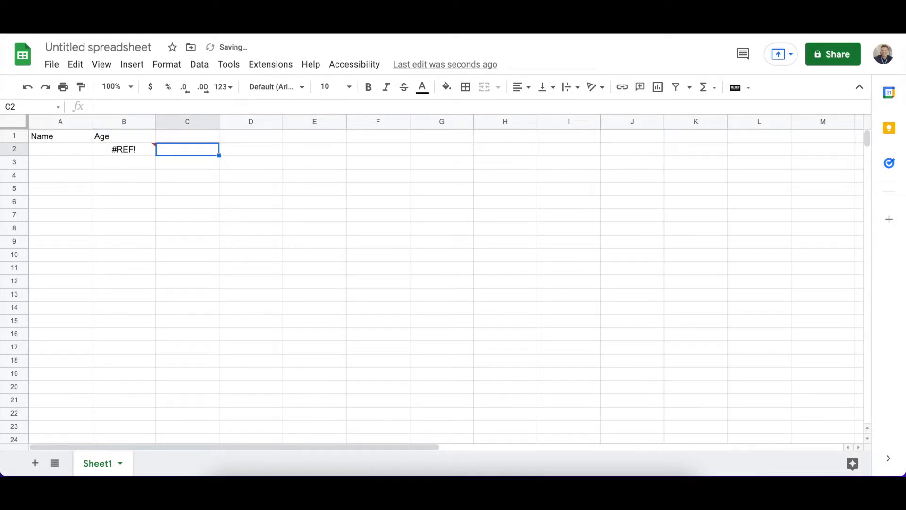
Edit the formula in B2 so that its range argument reads Frequency!B2
click(117, 149)
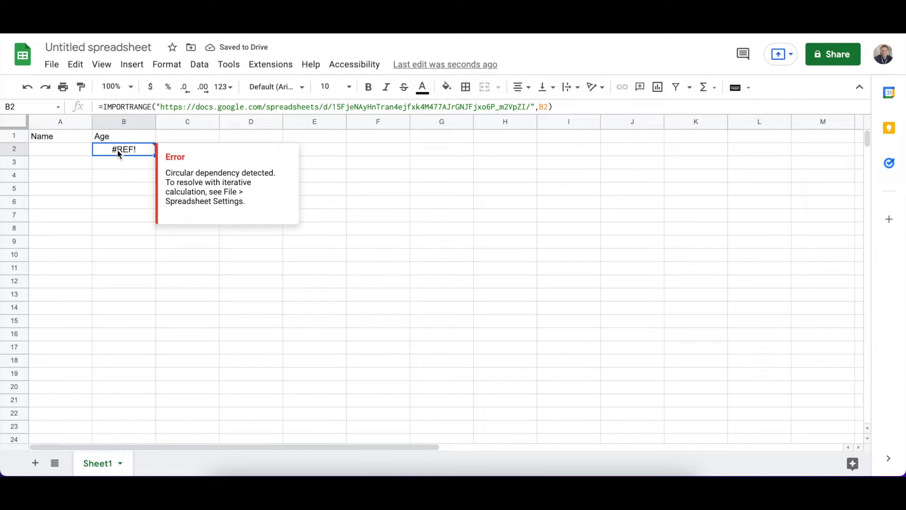
double_click(122, 149)
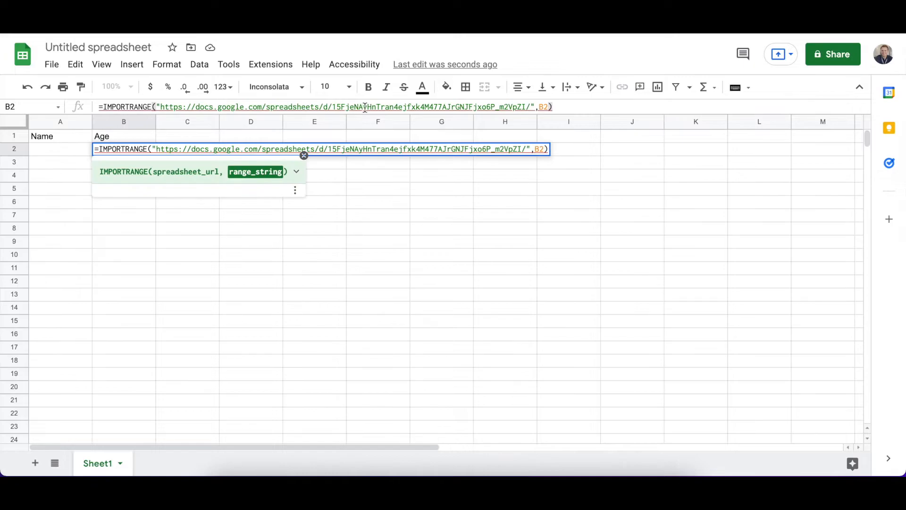
text(Frequ)
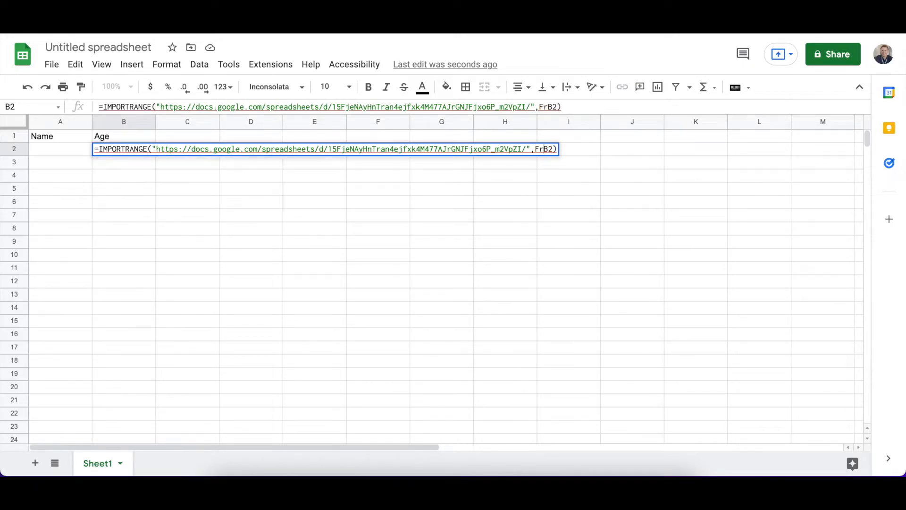
text(ency)
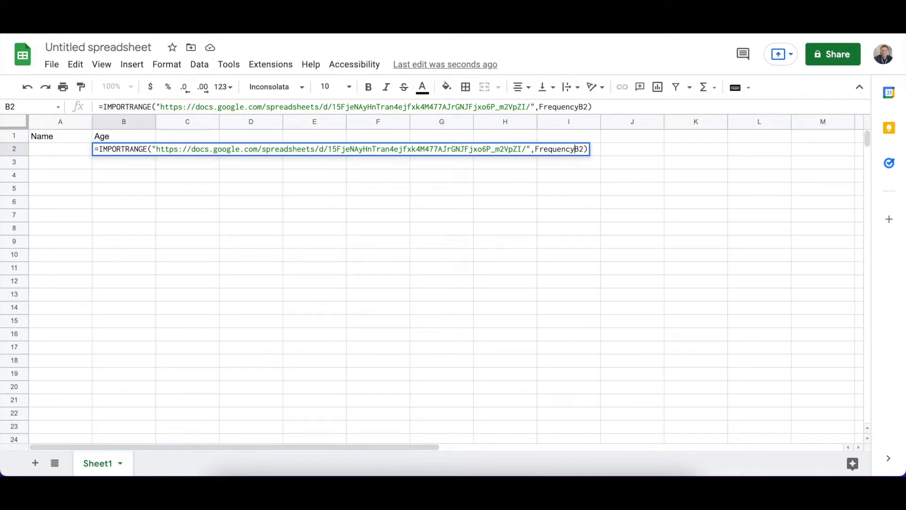
text(!)
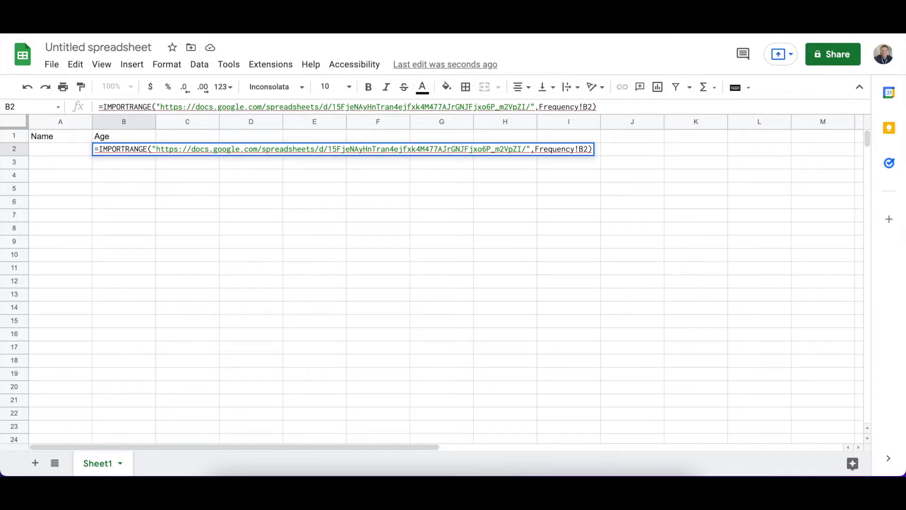
Enclose the range argument Frequency!B2 in quotation marks and commit the formula
key(Left)
key(Left)
key(Left)
key(Left)
key(Left)
key(Left)
key(Left)
key(Left)
key(Left)
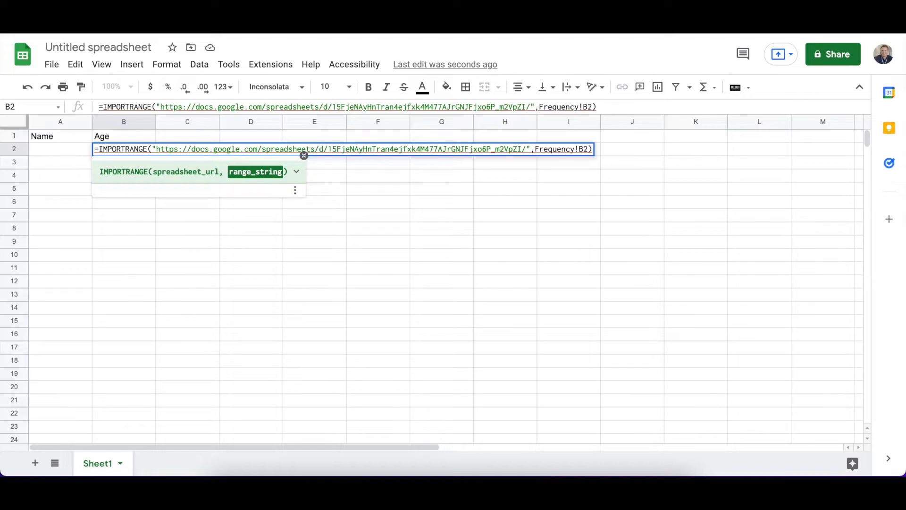
text(")
key(Right)
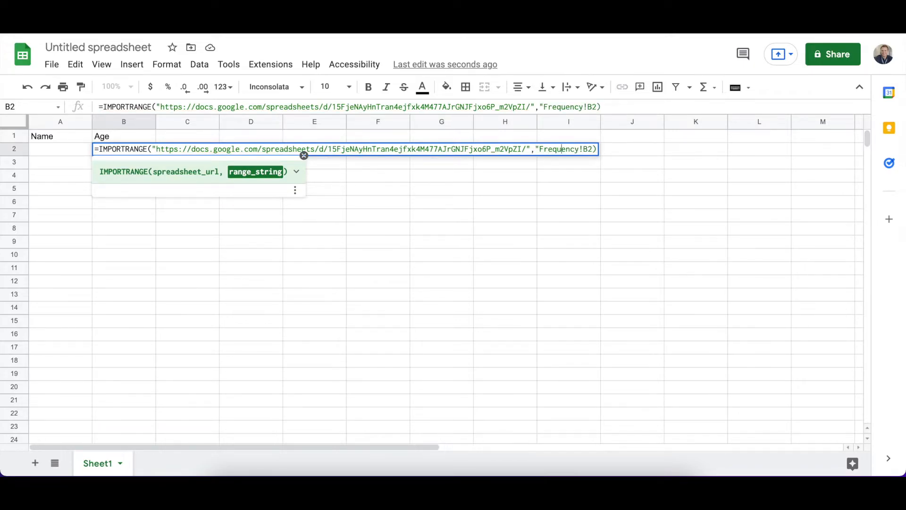
key(Right)
key(Right)
key(Right)
key(Right)
key(Right)
key(Right)
key(Right)
text(")
key(Return)
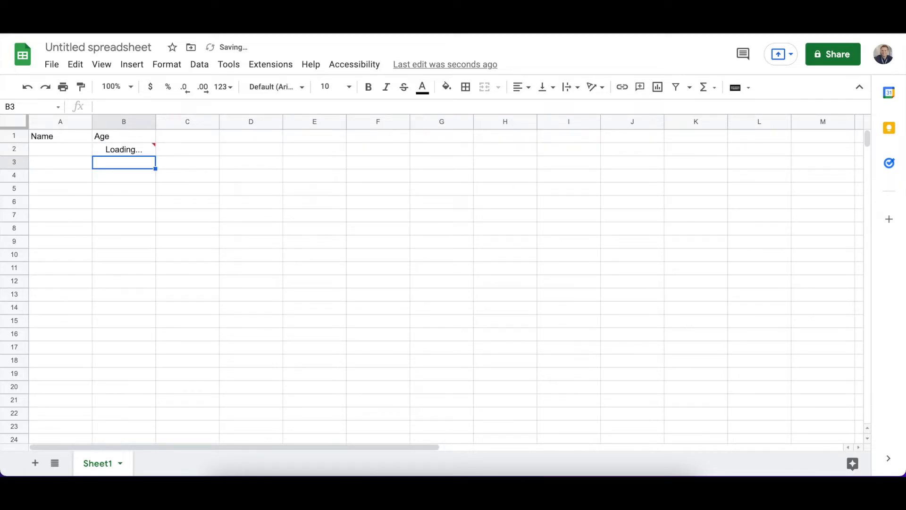
Allow the formula in B2 to access the source spreadsheet and select the imported cell
mouse_move(128, 151)
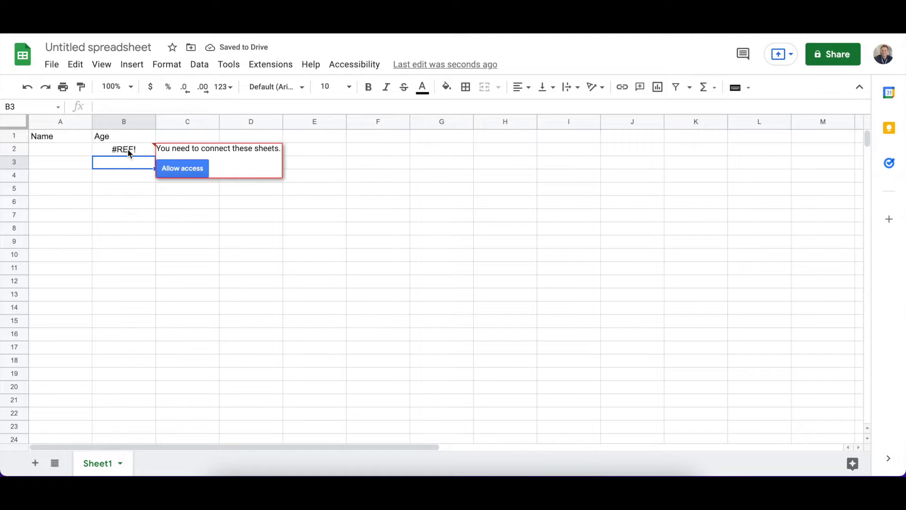
click(186, 168)
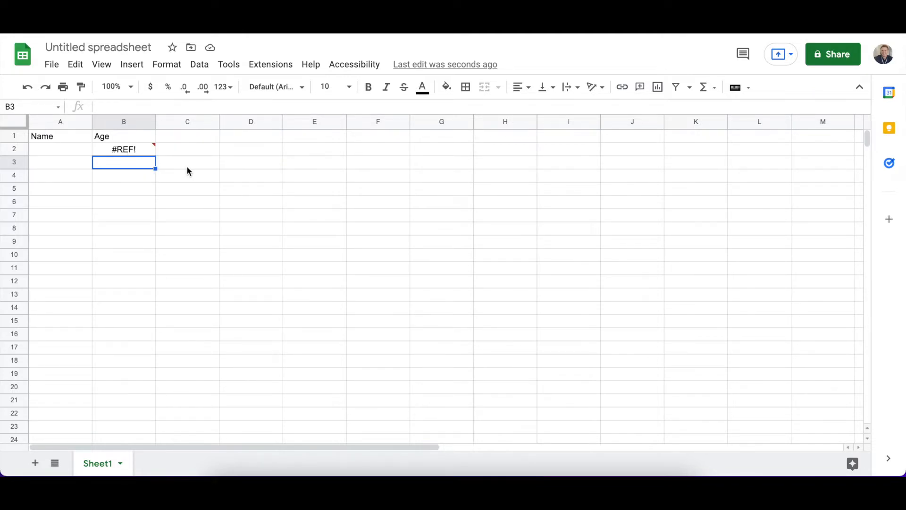
click(126, 150)
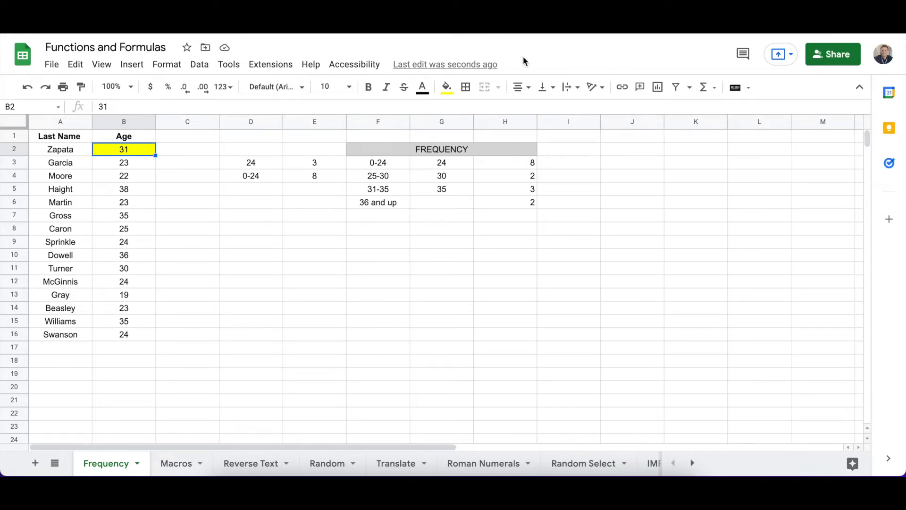
Reset the fill colour of B2 on the source Frequency sheet and select the names and ages in A1:B16
click(447, 87)
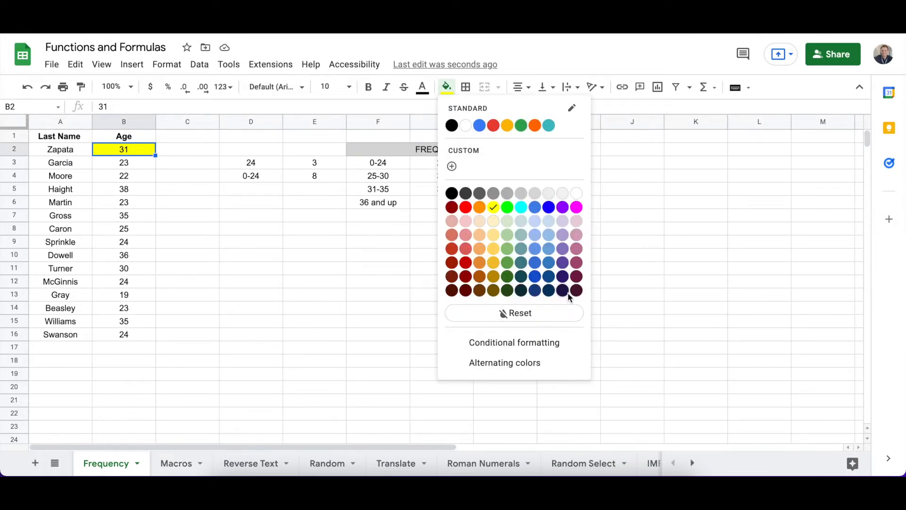
click(553, 312)
drag(60, 137, 135, 341)
click(135, 336)
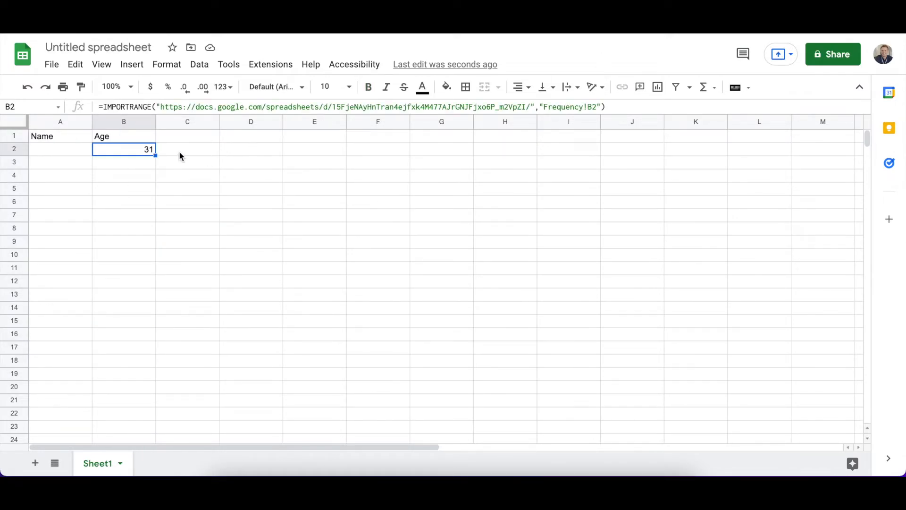
Clear the formula from B2 and start an IMPORTRANGE formula in A2
key(Delete)
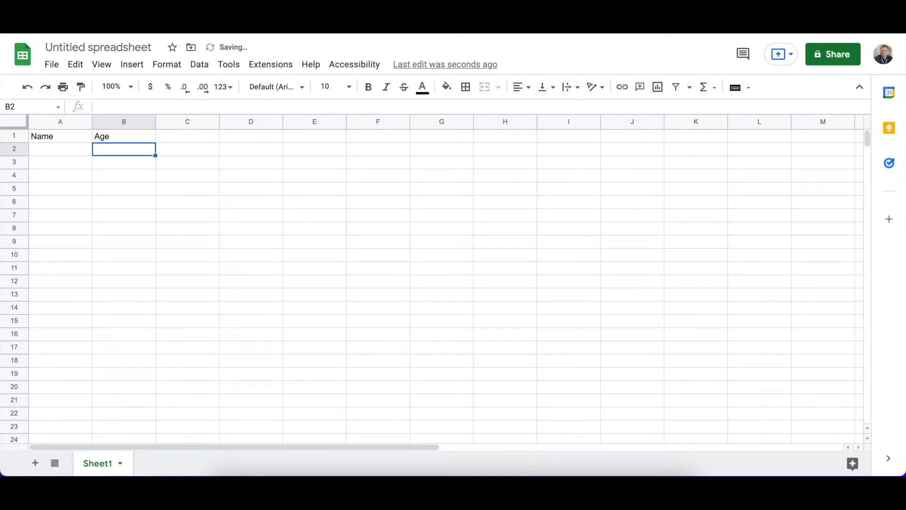
click(70, 150)
text(=)
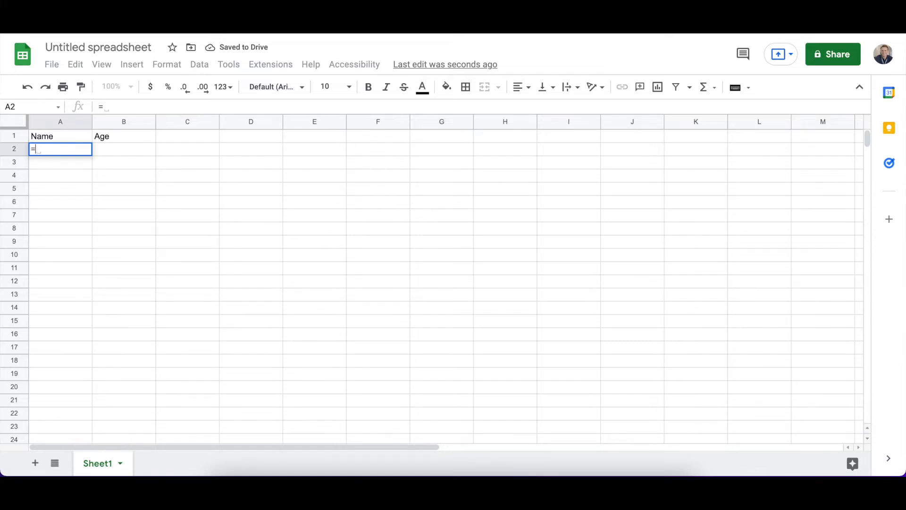
text(IMPORT)
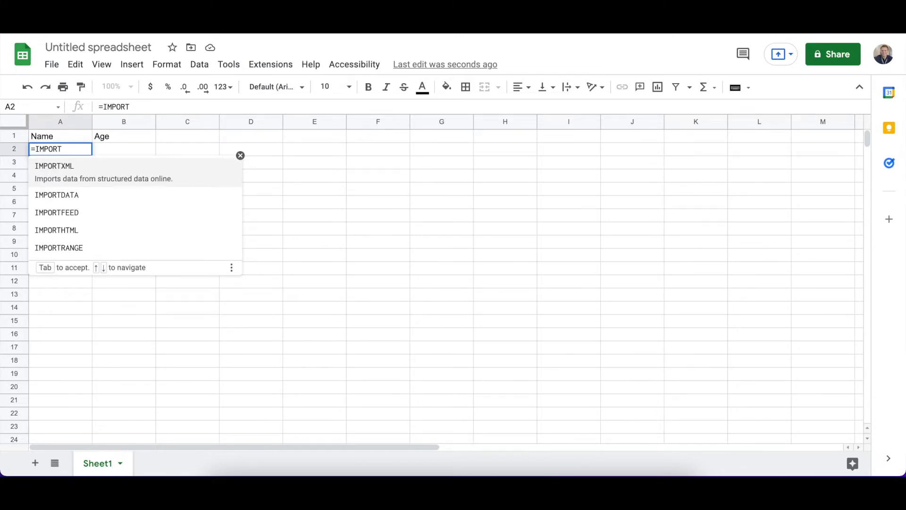
key(Down)
key(Down)
key(Down)
key(Down)
key(Tab)
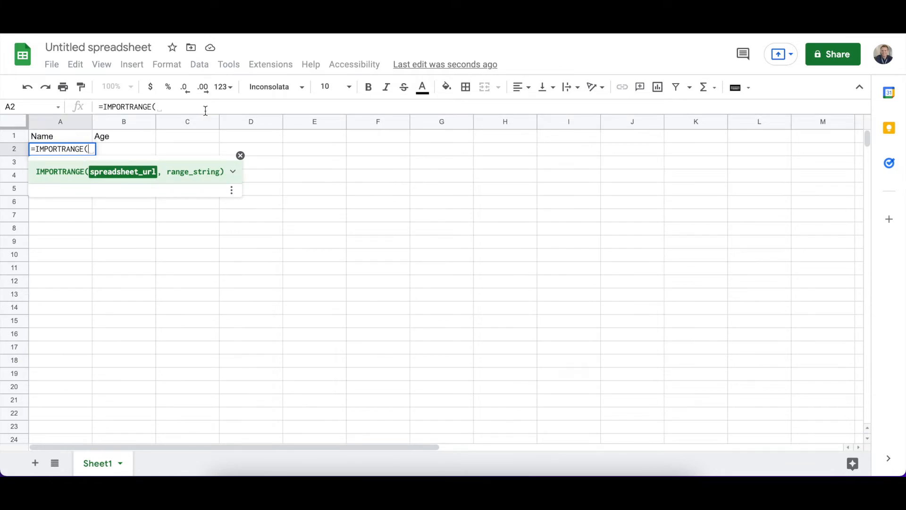
Paste the copied source spreadsheet URL in quotation marks as the first argument, followed by a comma
text(")
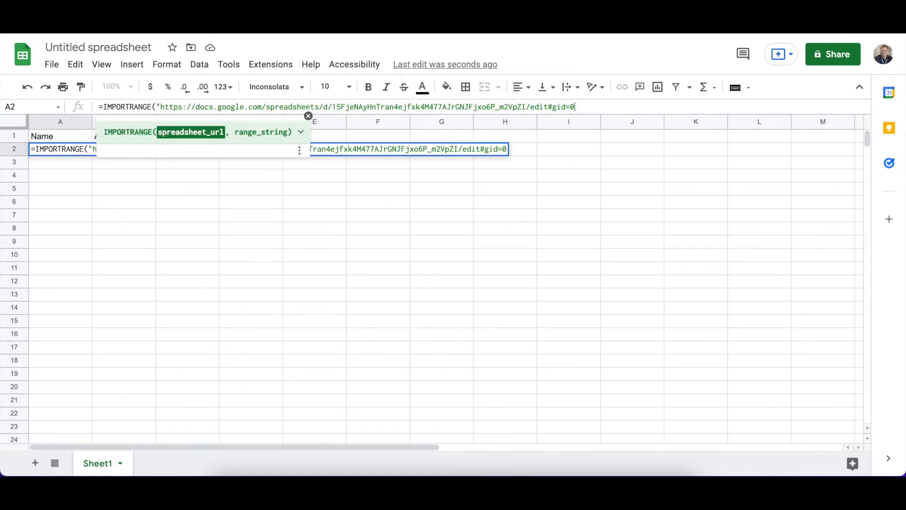
text(",)
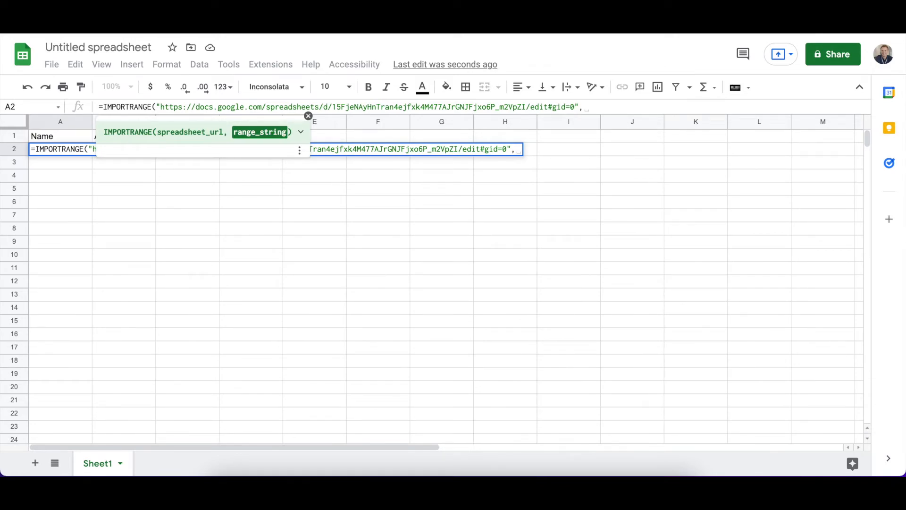
Check the first and last data cells on the source Frequency sheet, enter Frequency!A2:B16 as the range argument and commit the formula
key(BackSpace)
text(Frequency!)
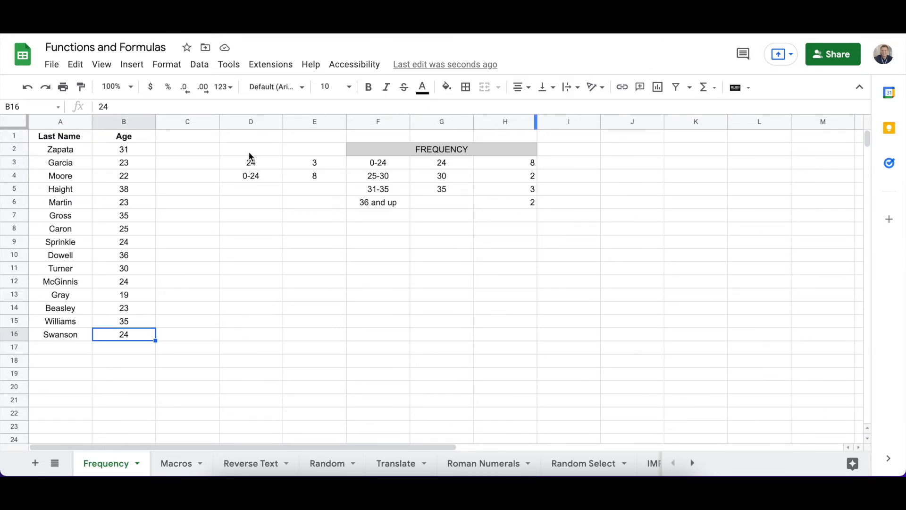
click(46, 153)
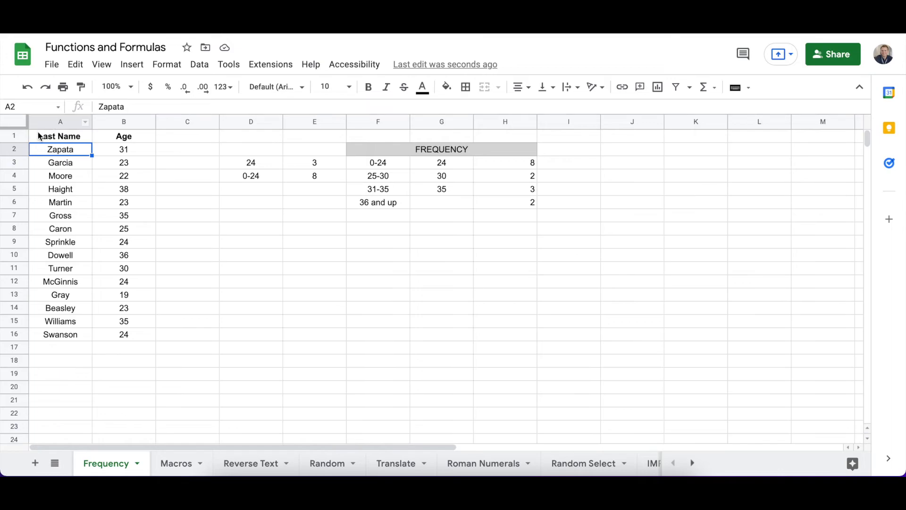
click(126, 336)
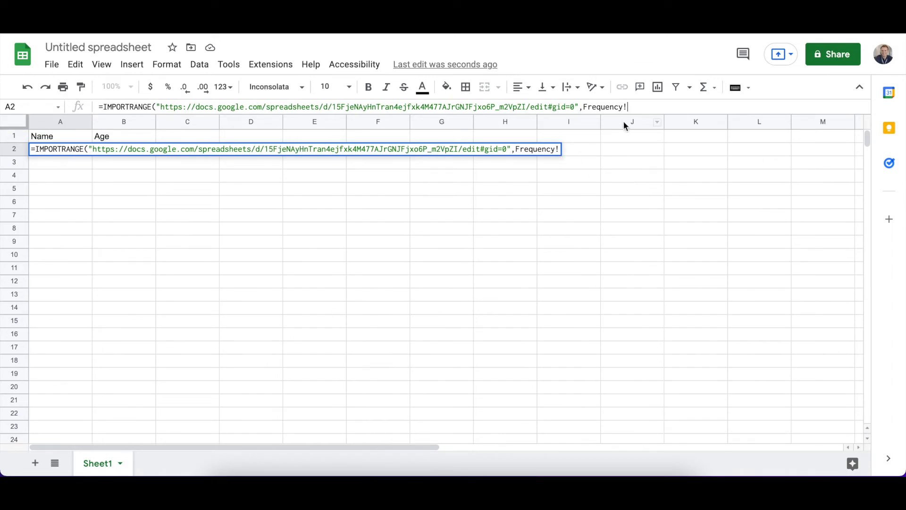
text(A2:B1)
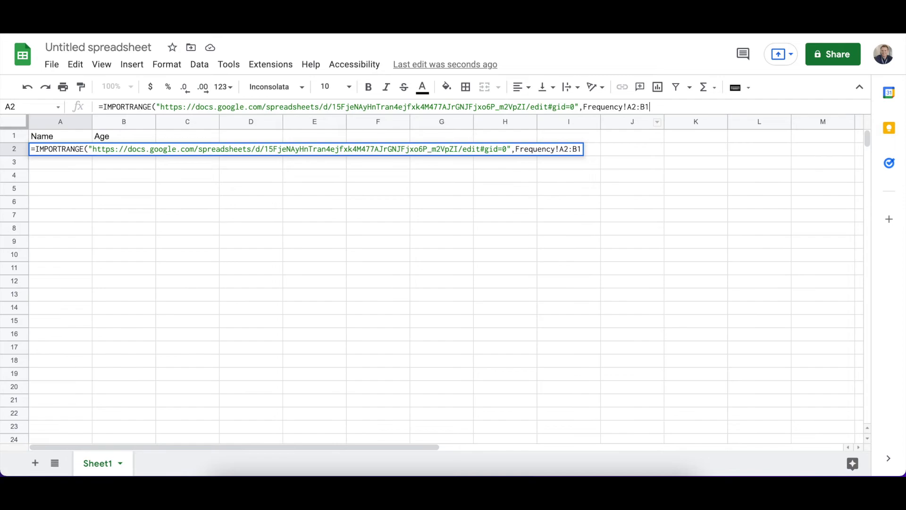
text(6))
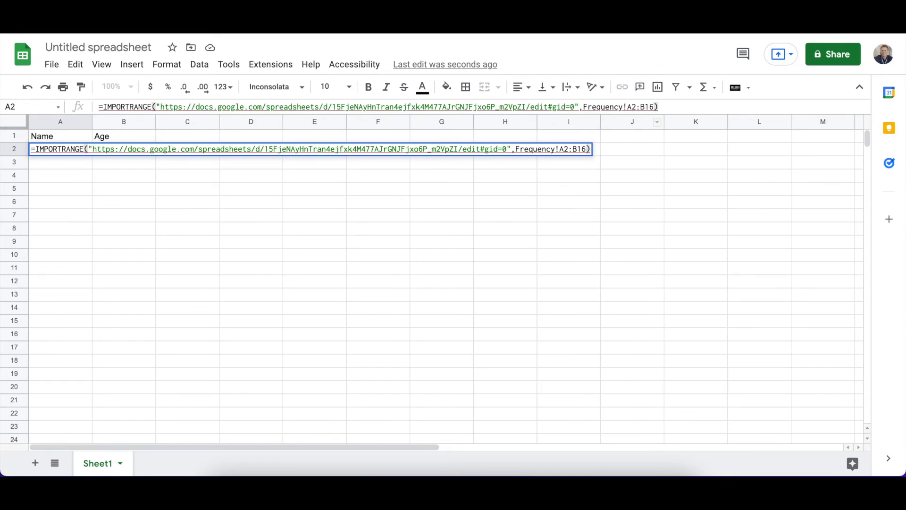
key(Return)
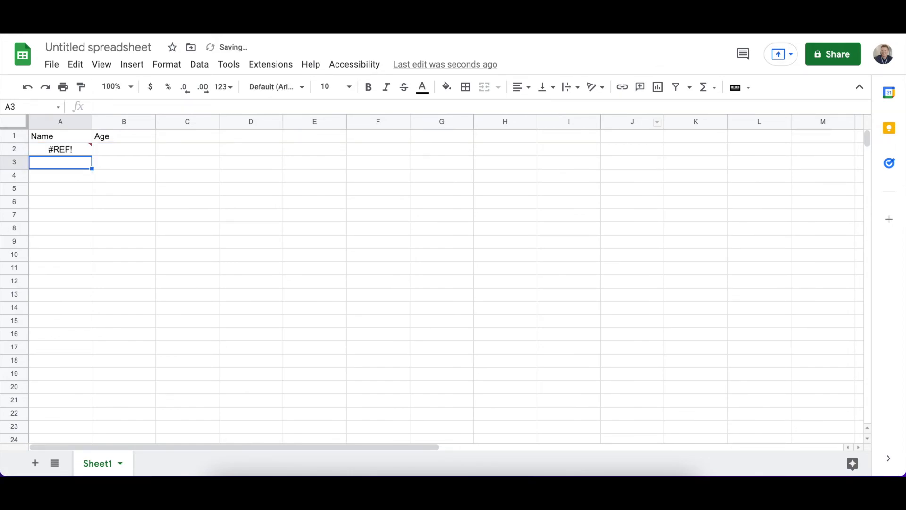
Enclose the range argument Frequency!A2:B16 of the formula in A2 in quotation marks and commit it
click(56, 150)
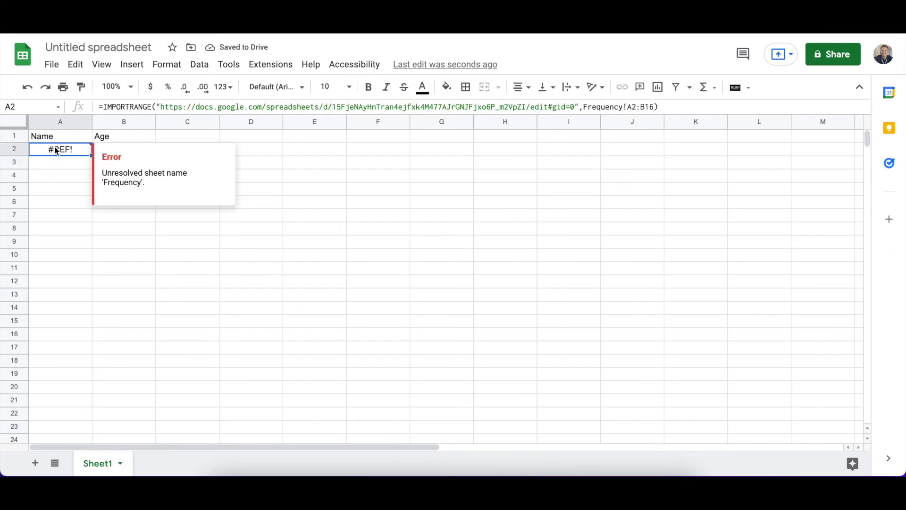
click(581, 107)
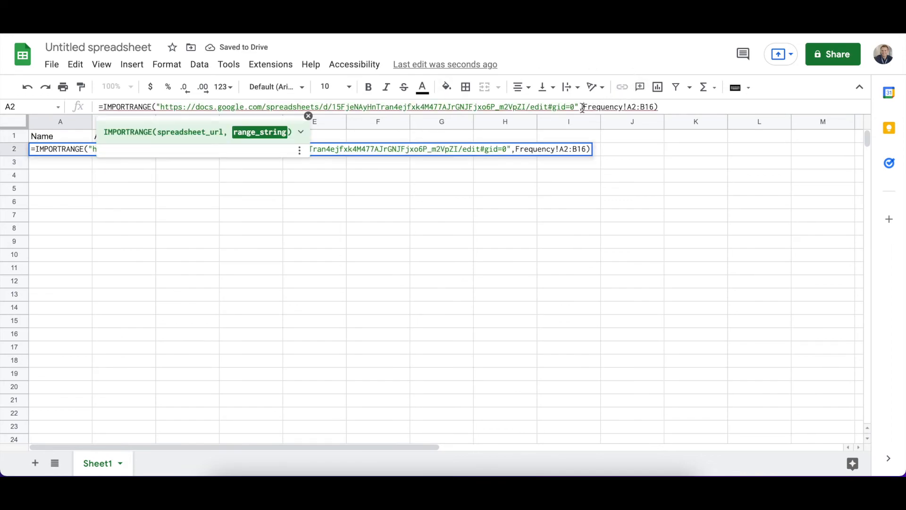
text(")
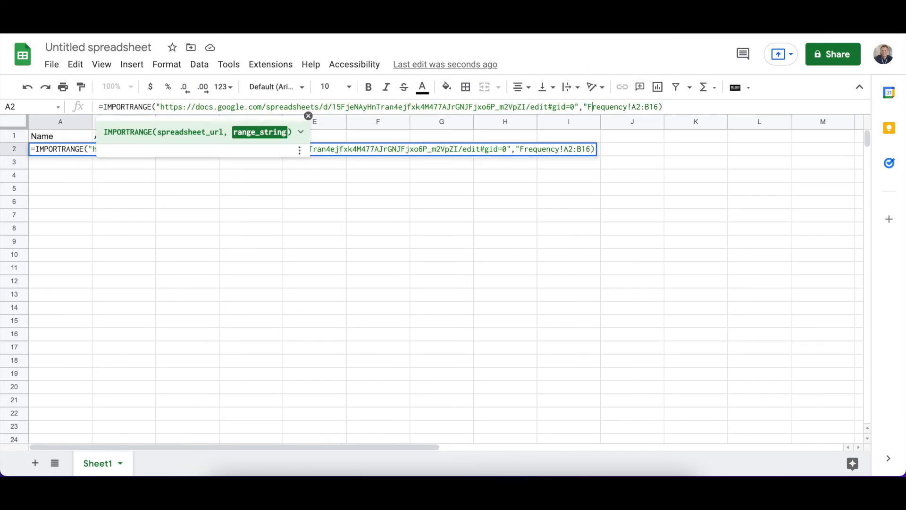
key(Right)
key(Right)
key(Right)
key(Right)
key(Right)
key(Right)
key(Right)
key(Right)
key(Right)
key(Right)
key(Right)
key(Right)
key(Right)
key(Right)
key(Right)
text(")
key(Return)
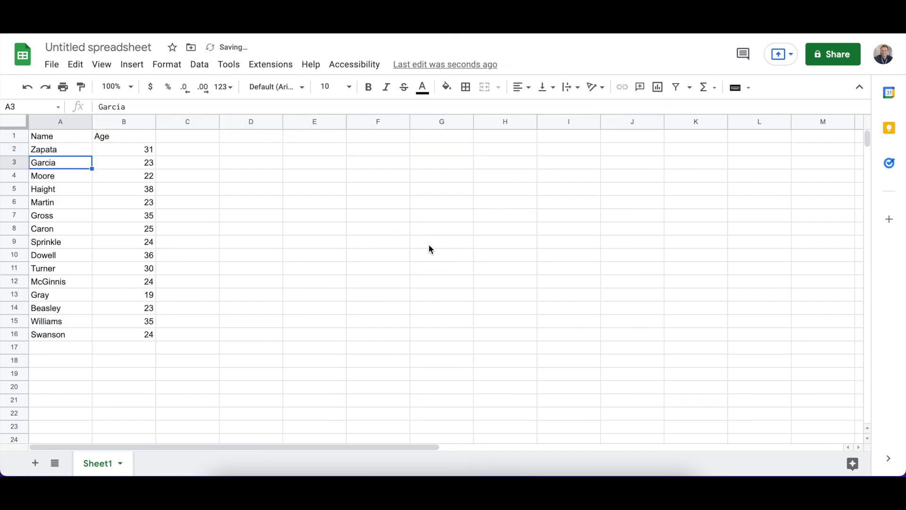